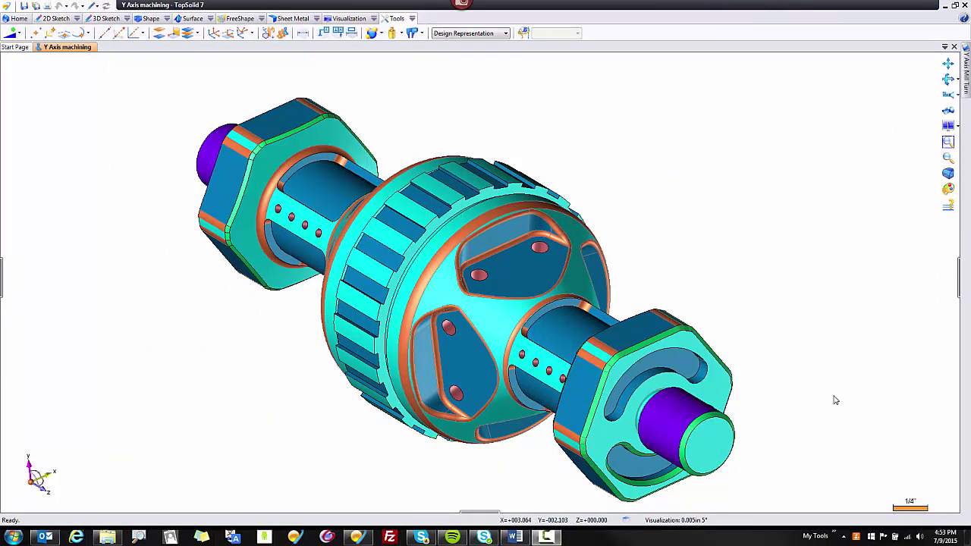
Launch Analyze Geometry from the 3D view context menu, validate it, then reopen it from the Tools toolbar
left_click(531, 262)
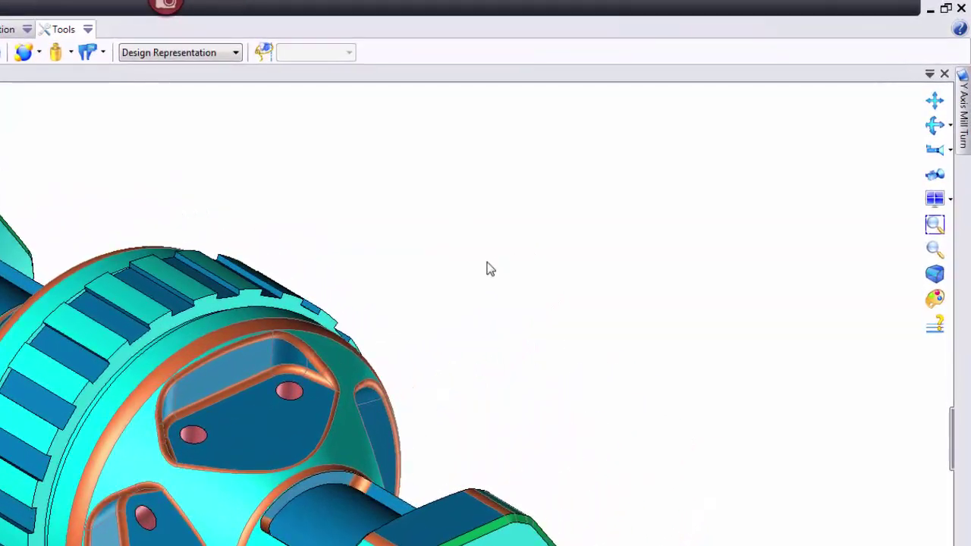
right_click(669, 164)
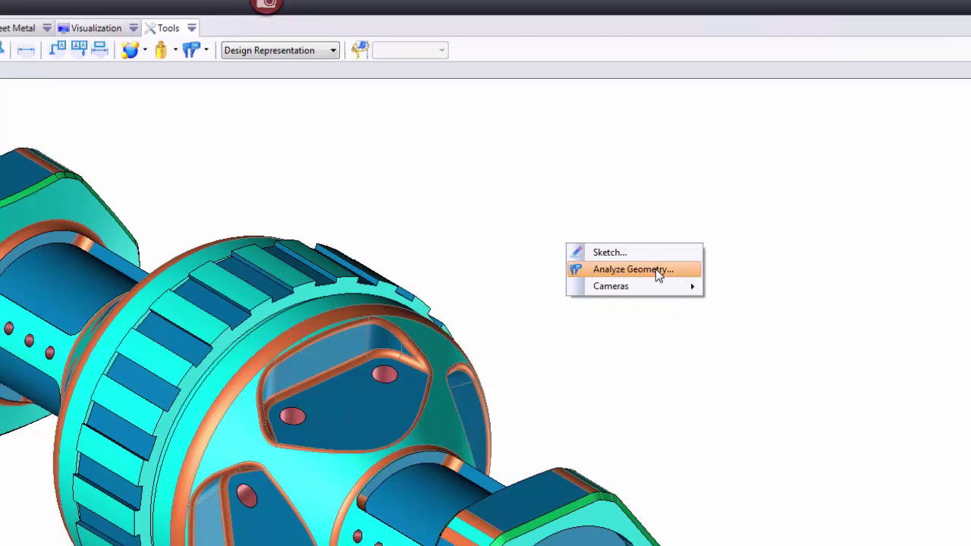
left_click(577, 285)
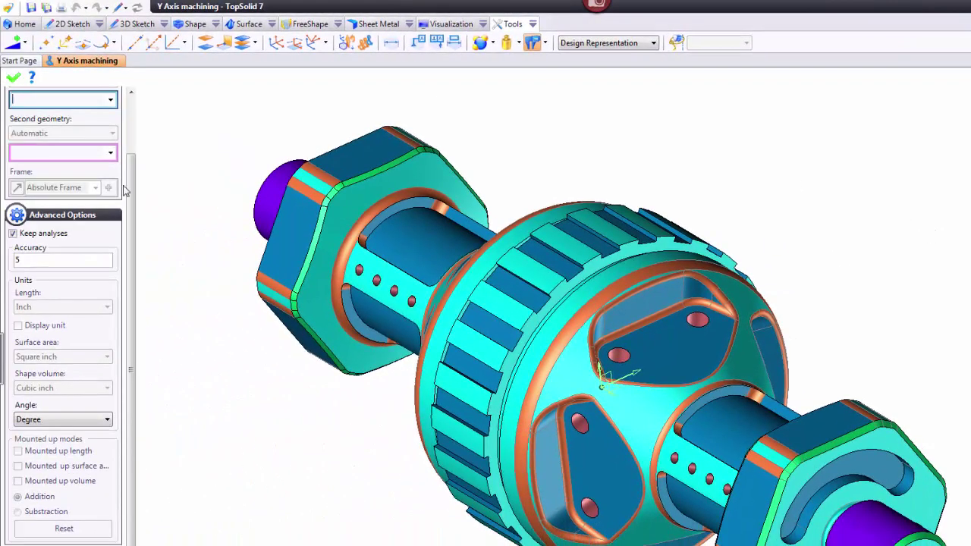
scroll(51, 226, "up", 2)
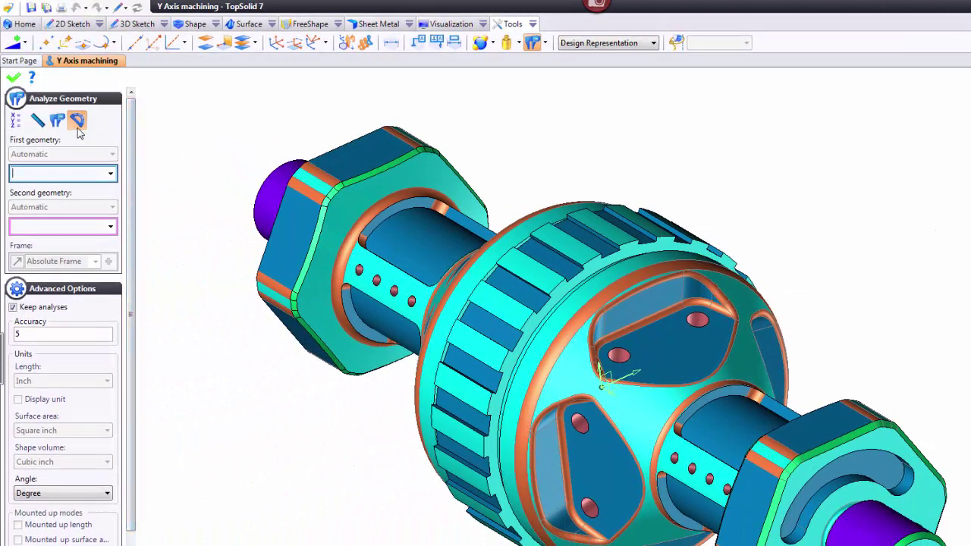
left_click(14, 77)
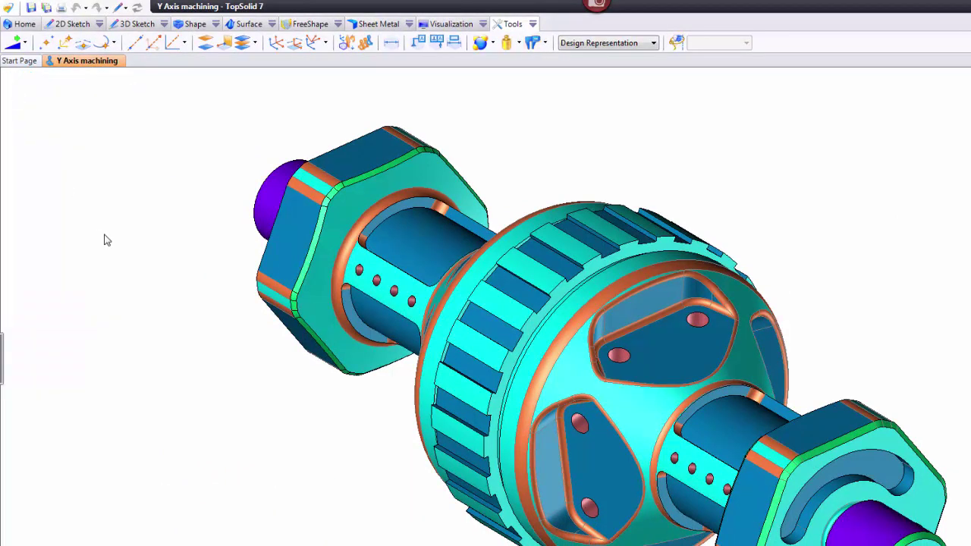
left_click(534, 46)
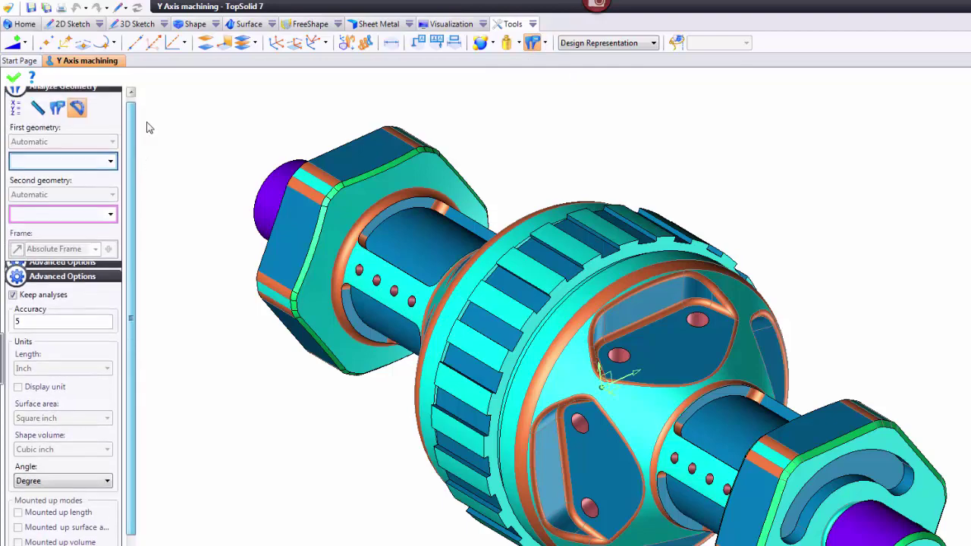
Collapse Advanced Options and Result, cycle through Size, Distance and Angle modes, ending on Coordinates
left_click(15, 290)
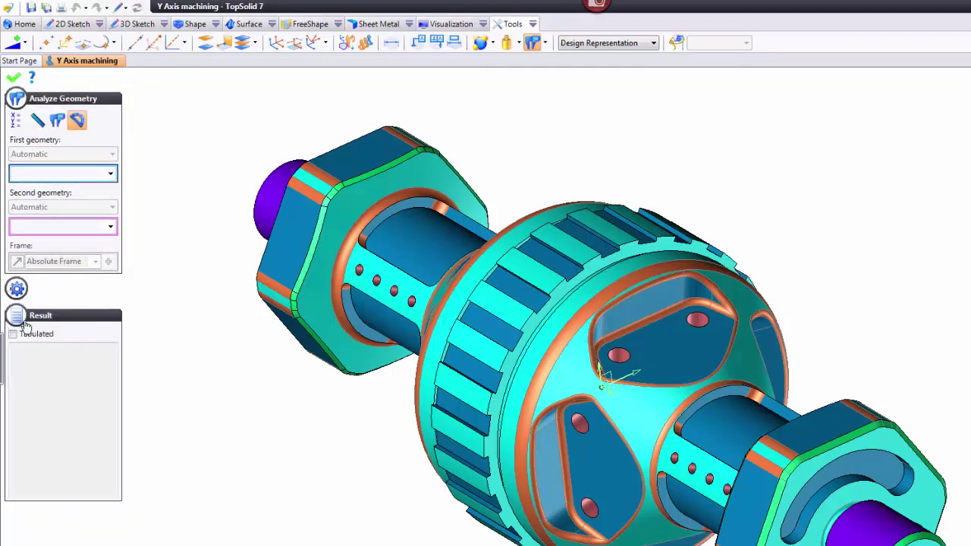
left_click(18, 316)
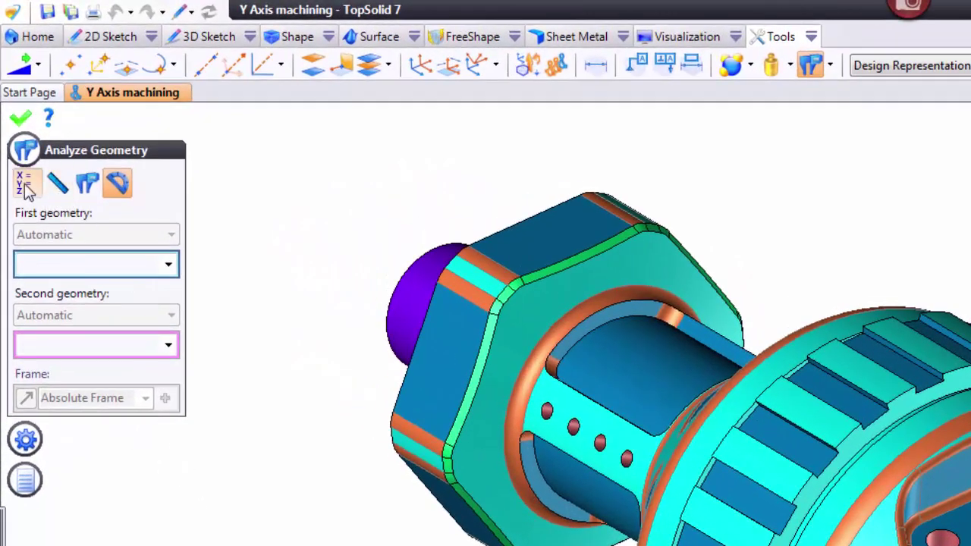
left_click(24, 185)
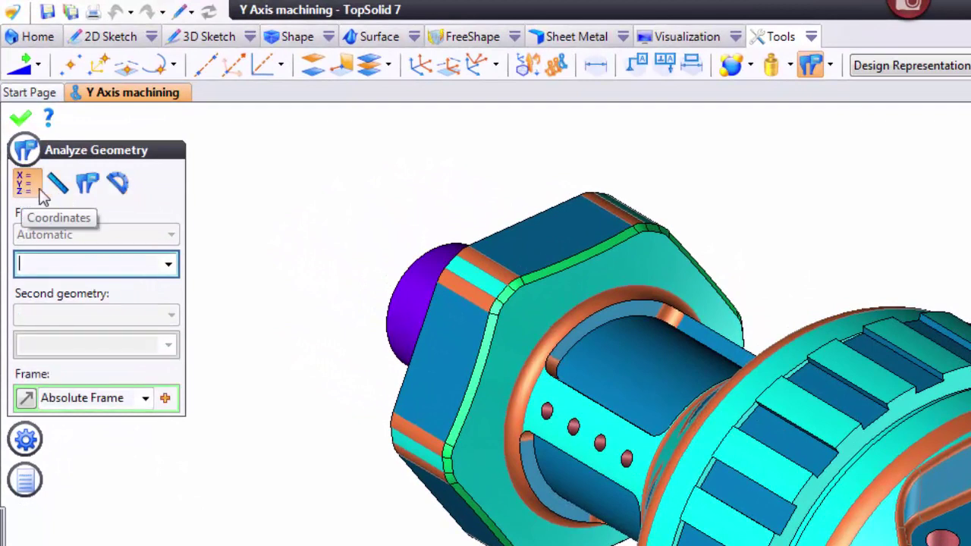
left_click(58, 186)
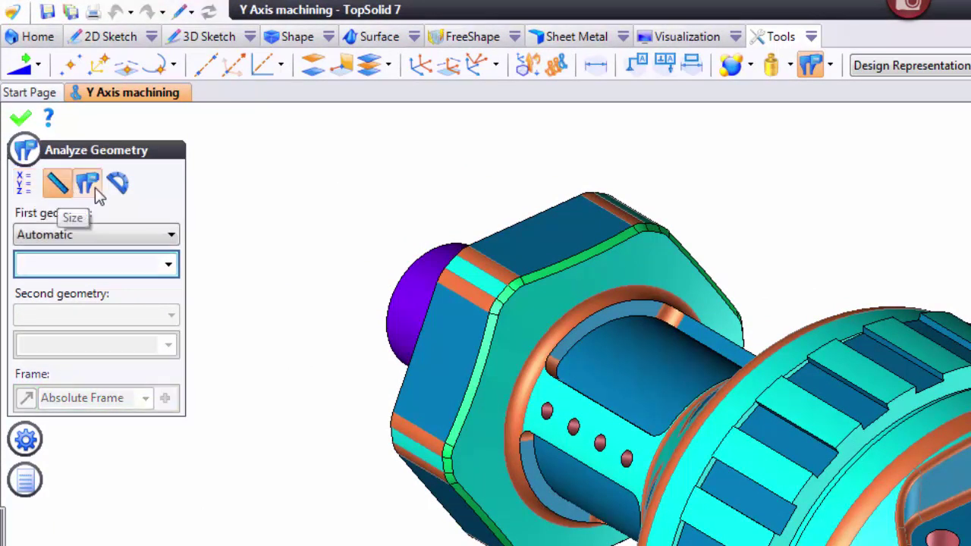
left_click(94, 187)
left_click(122, 197)
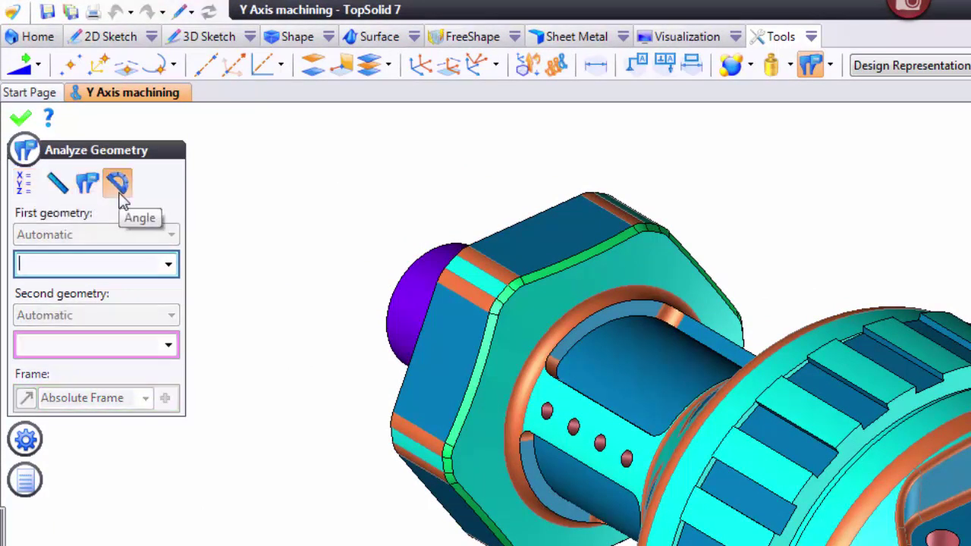
left_click(24, 185)
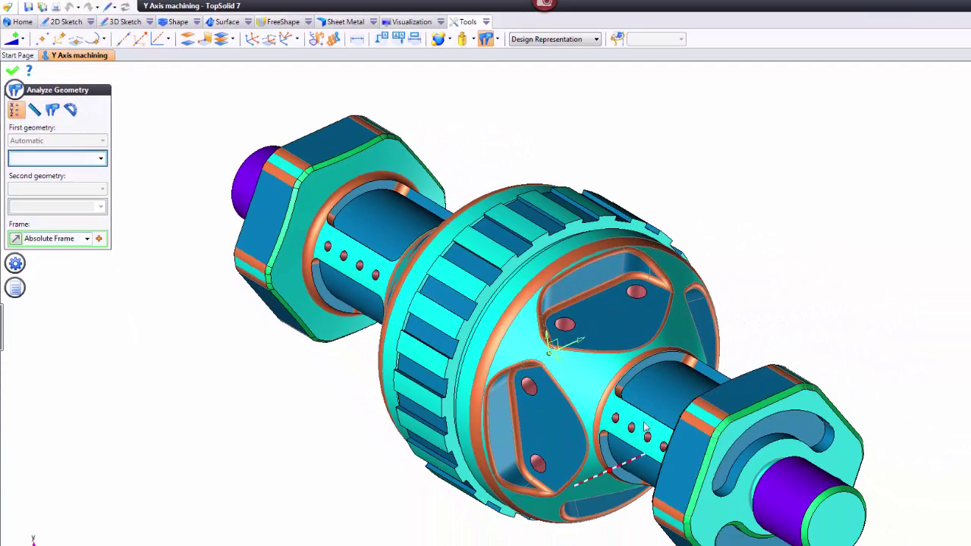
Label two hole centres (X −0.27477 and 0.27477, Y 0.58618, Z 0.63957) above the part, with Keep analyses on
left_click(562, 324)
left_click_drag(511, 153, 503, 135)
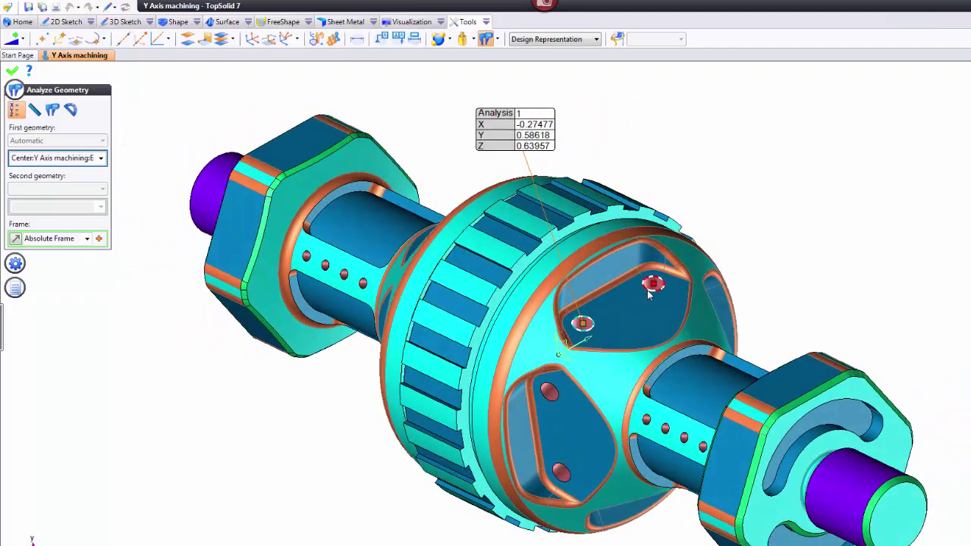
left_click(650, 291)
left_click_drag(660, 220, 676, 124)
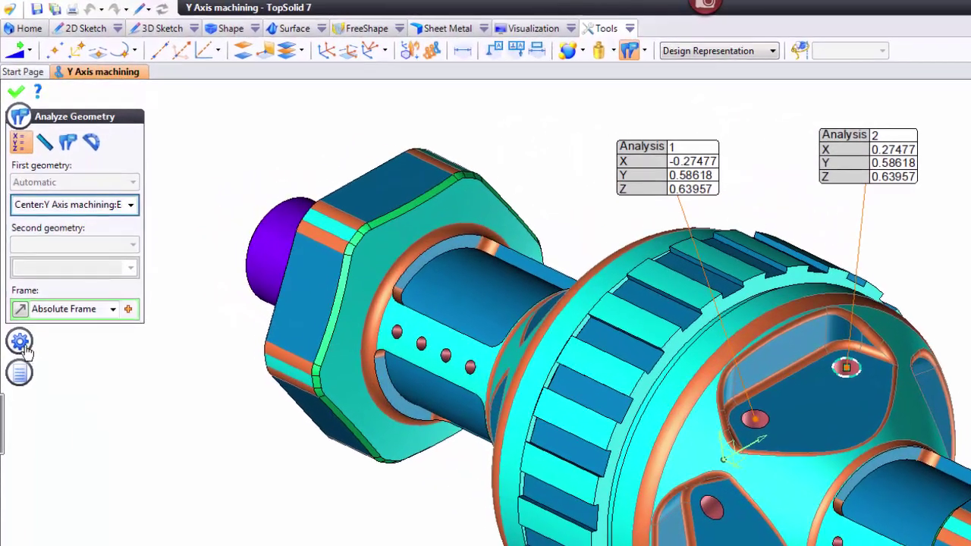
left_click(15, 263)
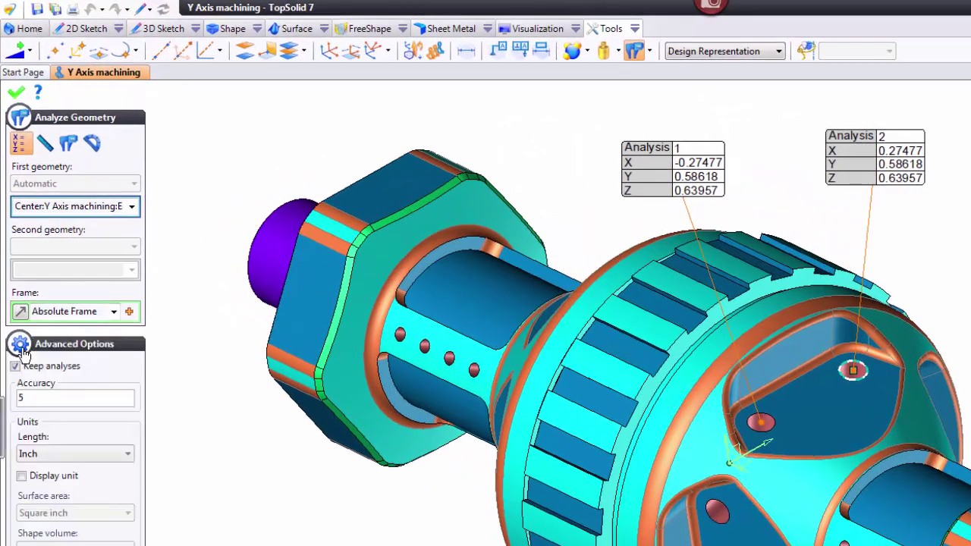
left_click(16, 366)
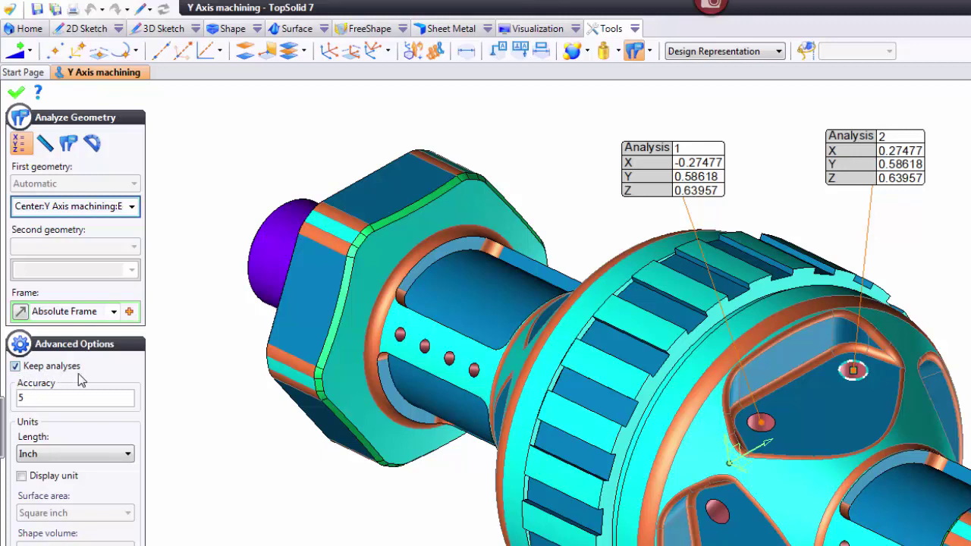
Turn off Keep analyses and switch the length unit to Millimeter
left_click(36, 367)
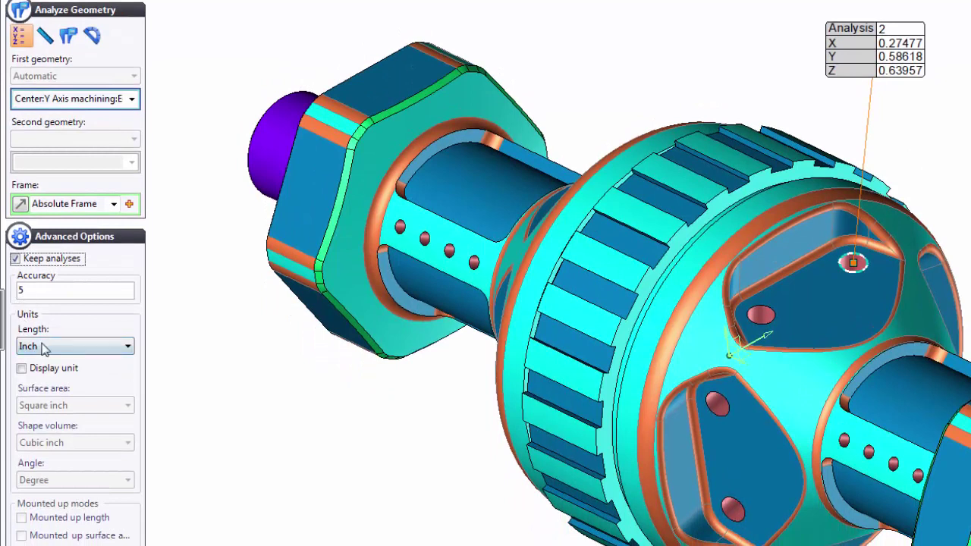
left_click(64, 348)
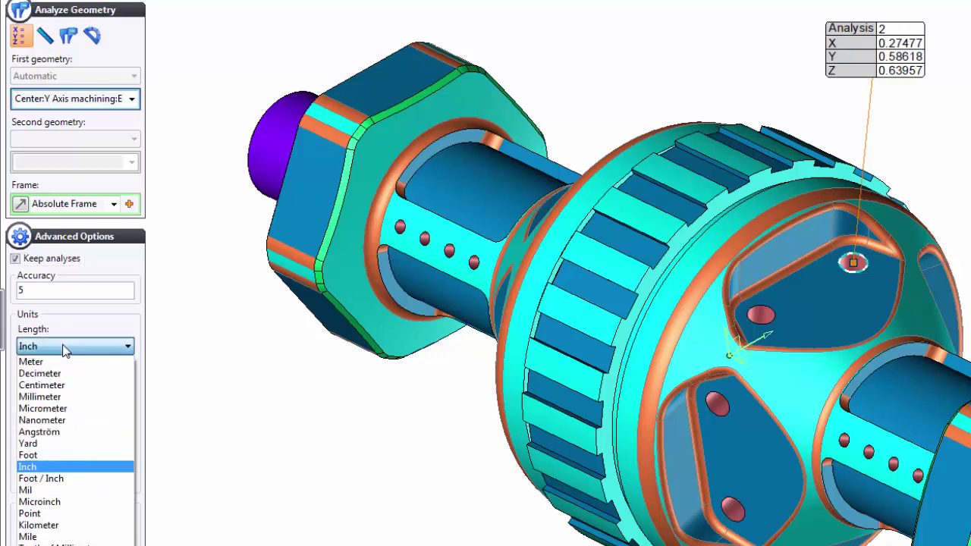
left_click(68, 398)
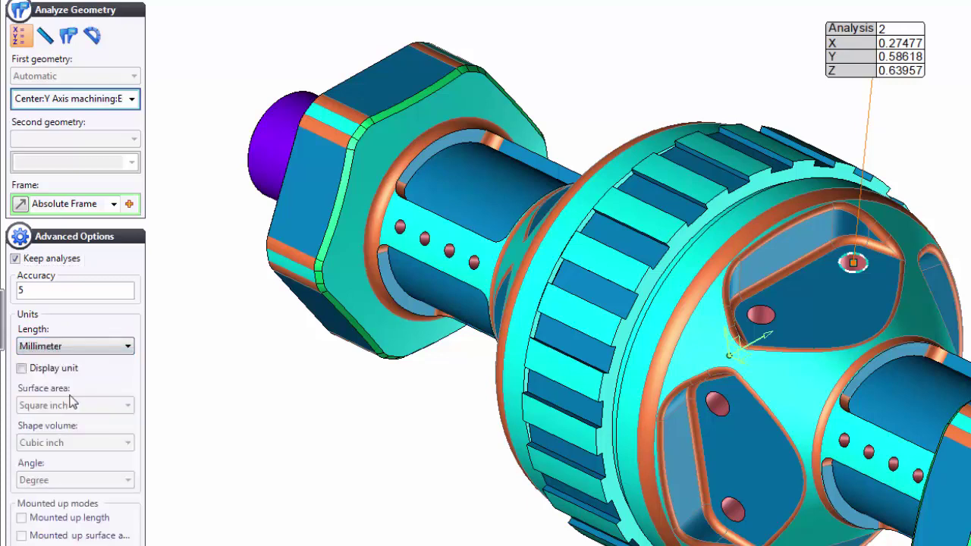
Re-measure the hole centre (X −6.97924, Y 14.8889, Z 16.245), place its label above, then restore Inch
left_click(761, 314)
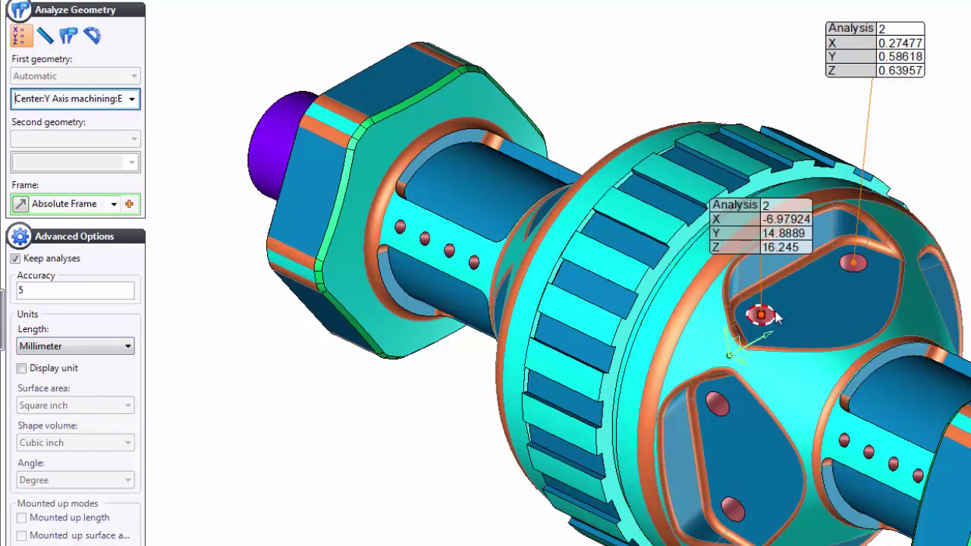
left_click_drag(739, 238, 651, 90)
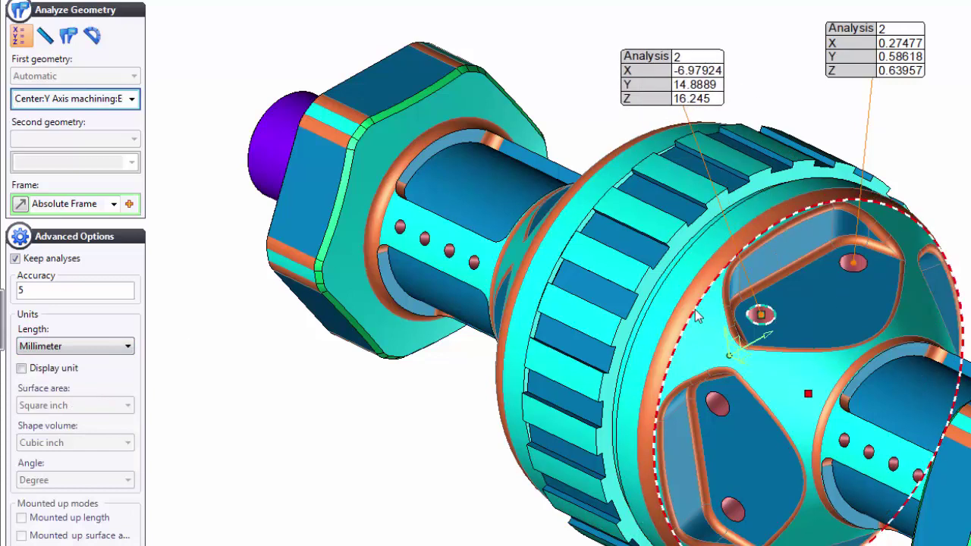
left_click(80, 346)
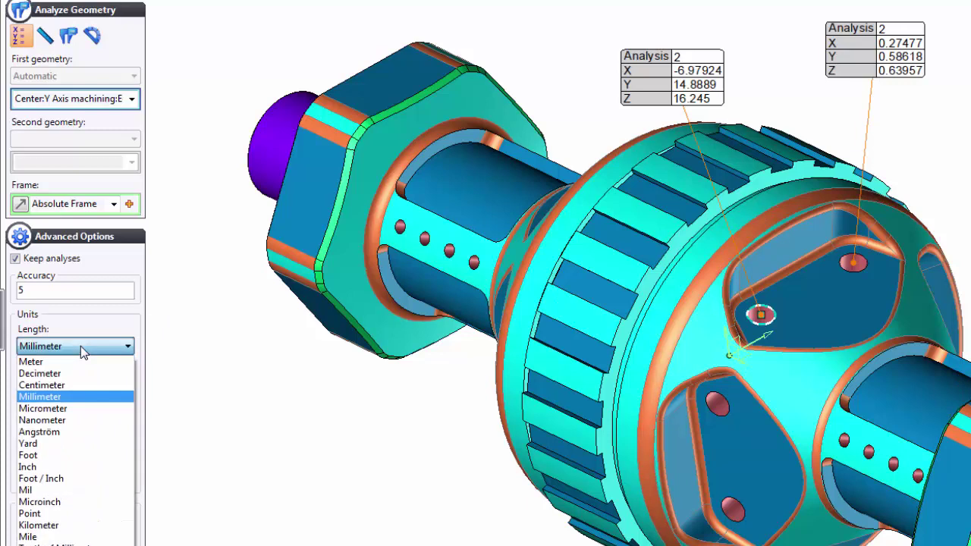
left_click(53, 467)
left_click(29, 241)
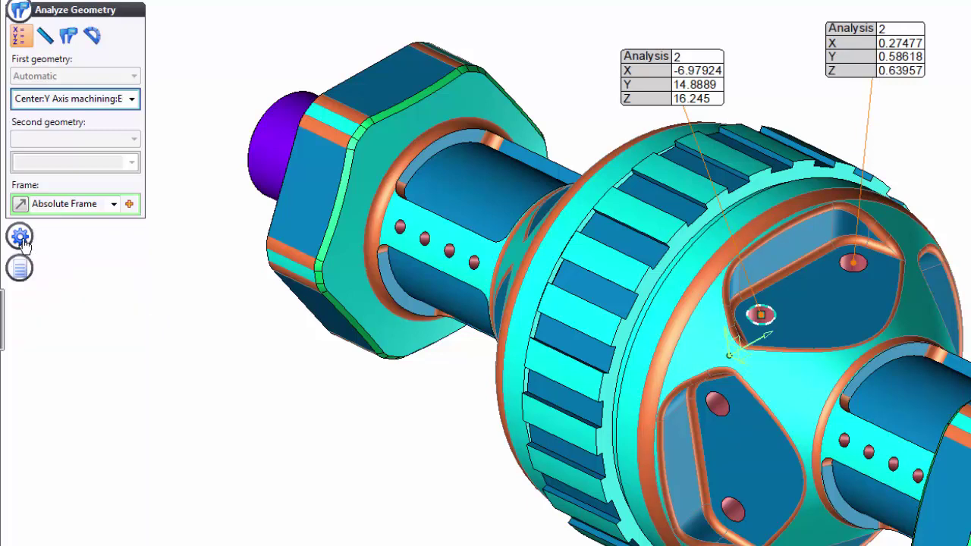
Switch Analyze Geometry to Size mode with the first geometry type left on Automatic
left_click(42, 45)
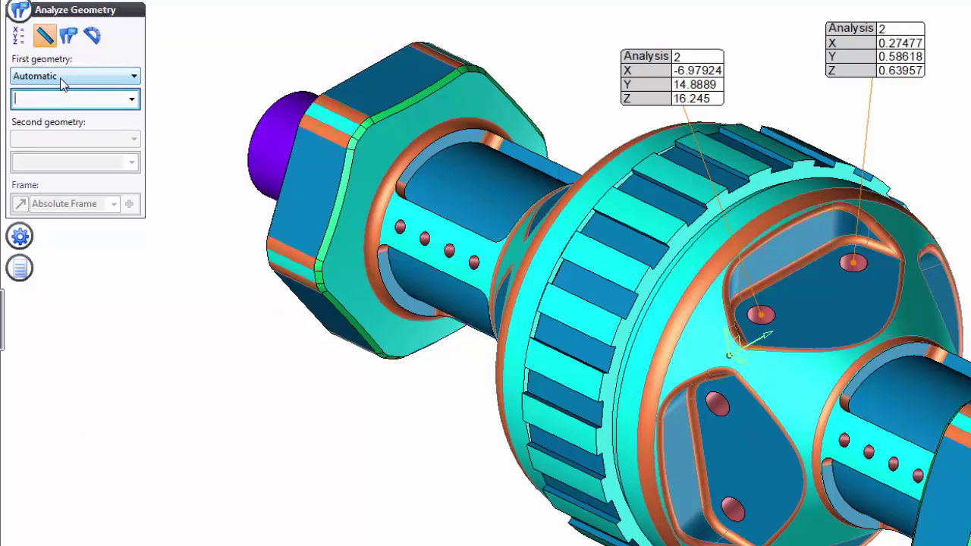
left_click(63, 83)
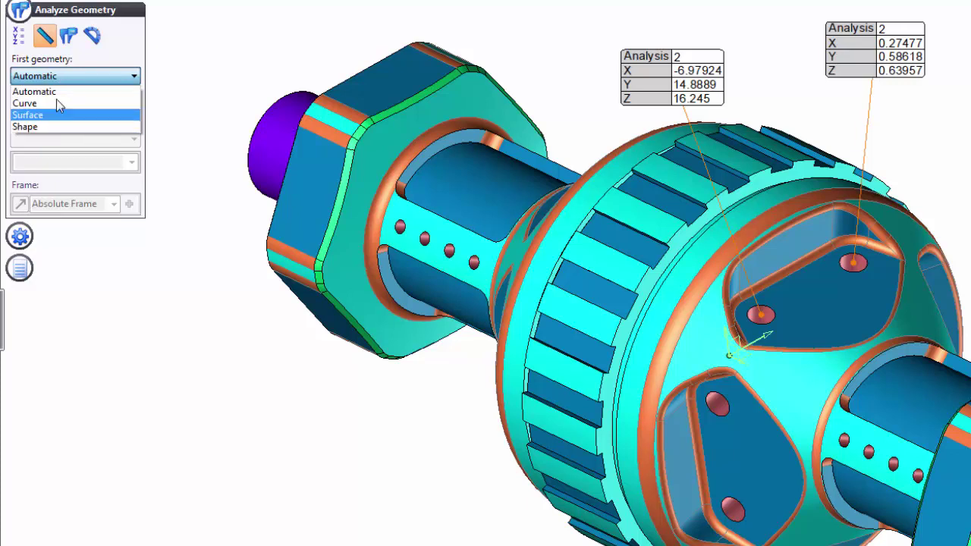
left_click(59, 91)
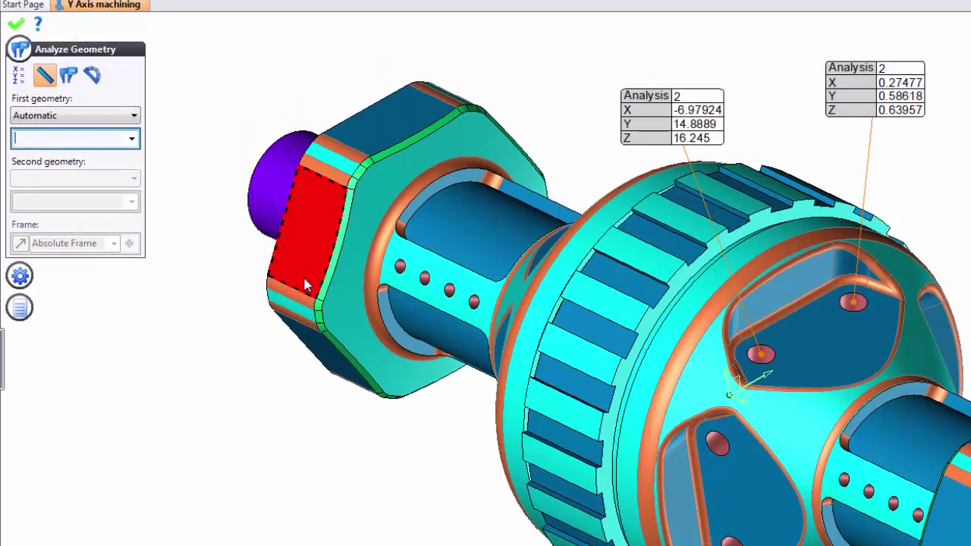
Measure the left nut's flat face (area 0.17423, perimeter 1.68257) and move its label clear
left_click(305, 285)
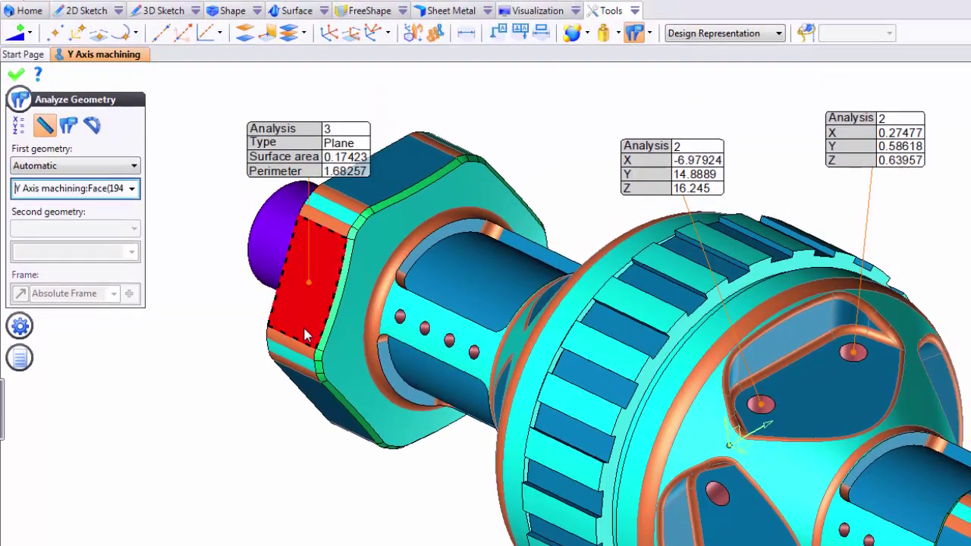
left_click_drag(282, 94, 240, 35)
left_click_drag(240, 103, 235, 137)
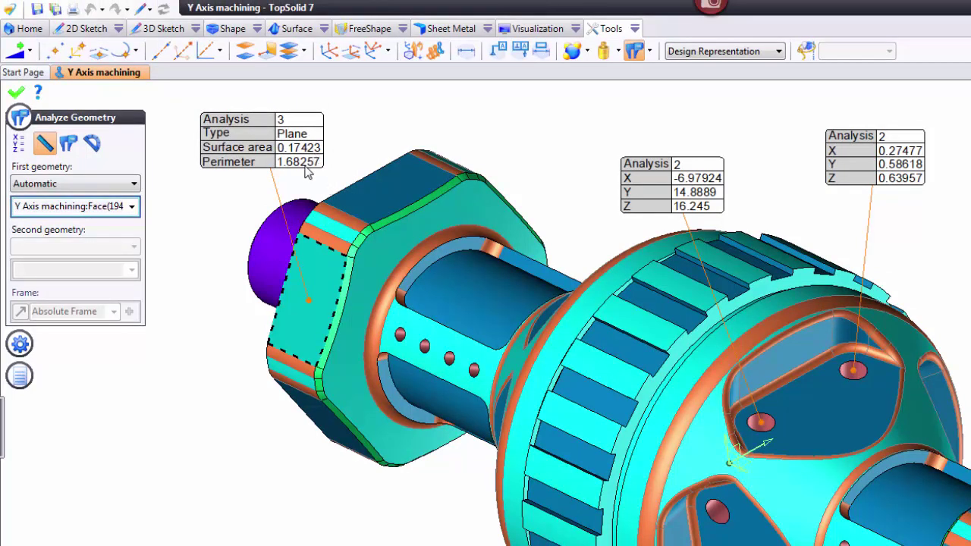
Measure the nut's circular edge (radius 0.125, aperture 27.266044°) and place its label above the nut
scroll(311, 178, "up", 4)
left_click(317, 229)
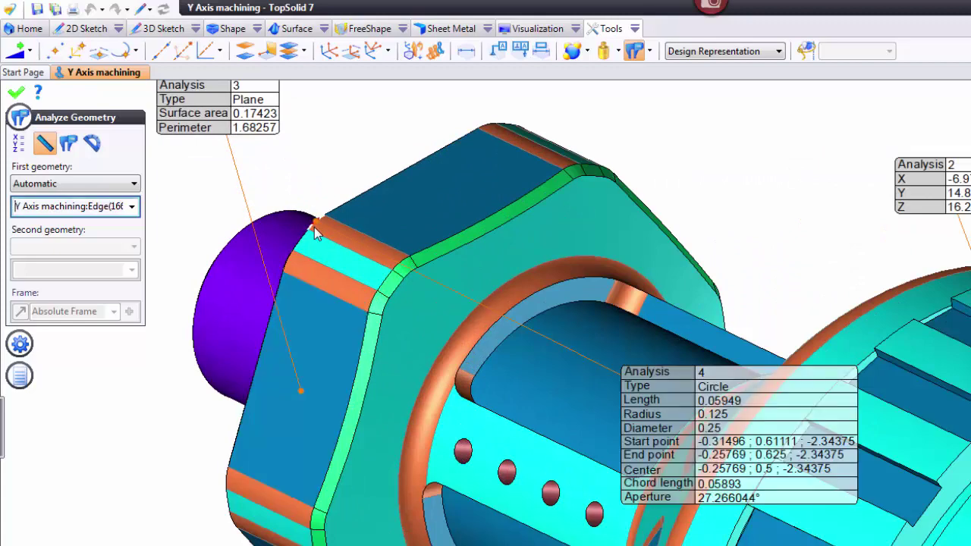
left_click_drag(660, 431, 585, 156)
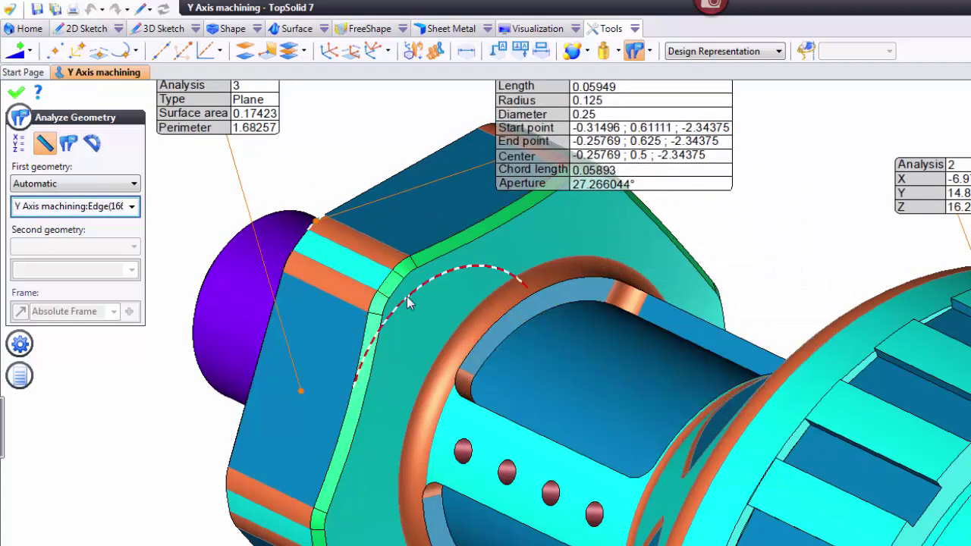
middle_click_drag(405, 296, 417, 463)
left_click_drag(652, 358, 487, 214)
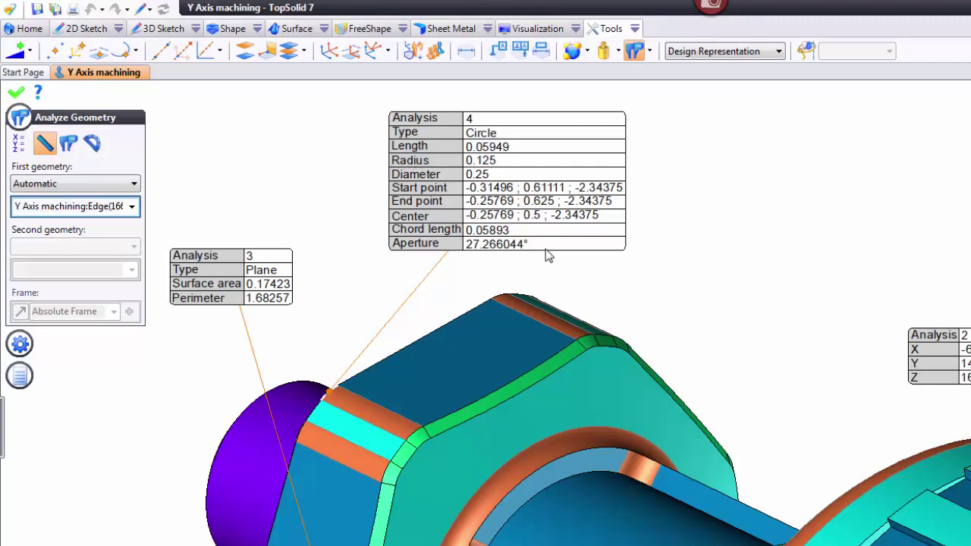
Measure the cylindrical face by the right nut: radius 0.375, length 0.75, perimeter 2.57073
scroll(549, 256, "down", 5)
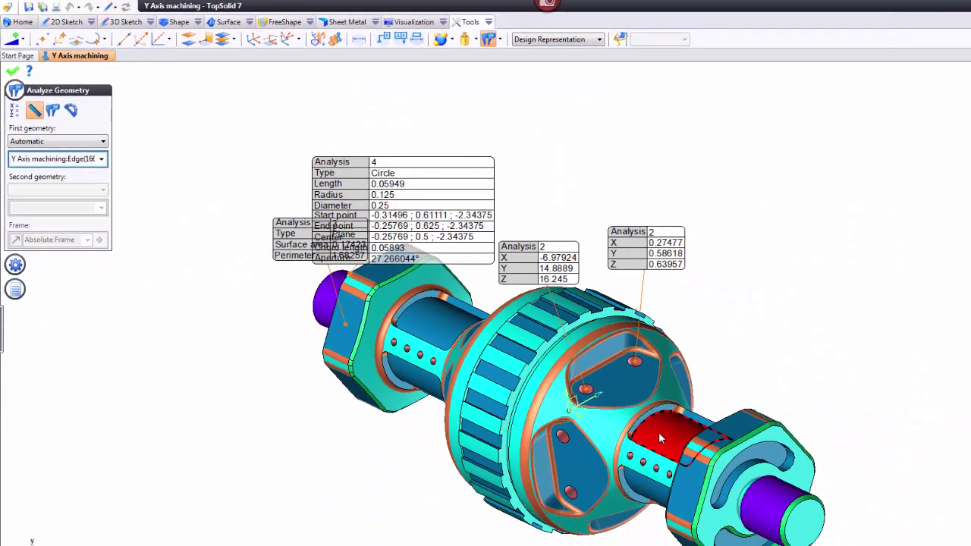
left_click(658, 431)
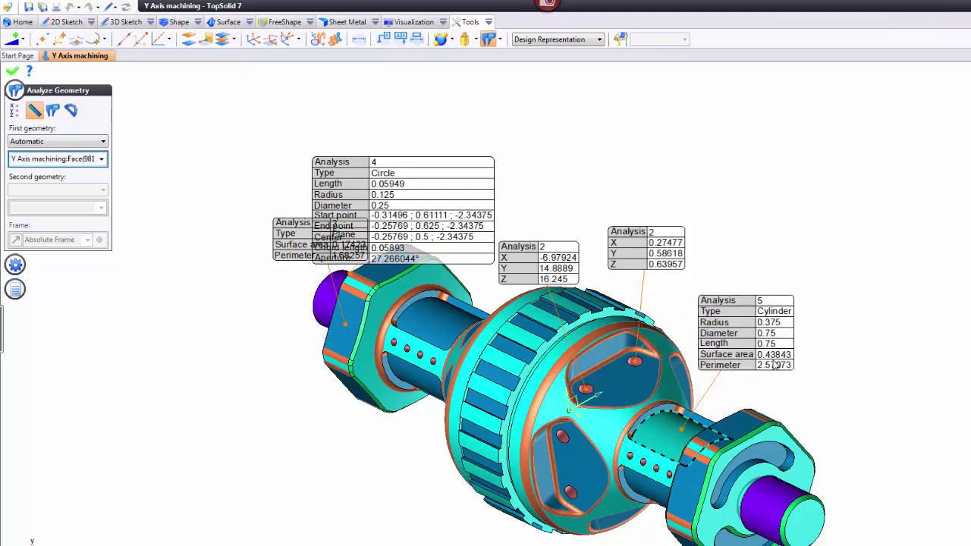
In Distance mode on Automatic, measure 0.52577 from a hub vertex to a hole centre
left_click(53, 113)
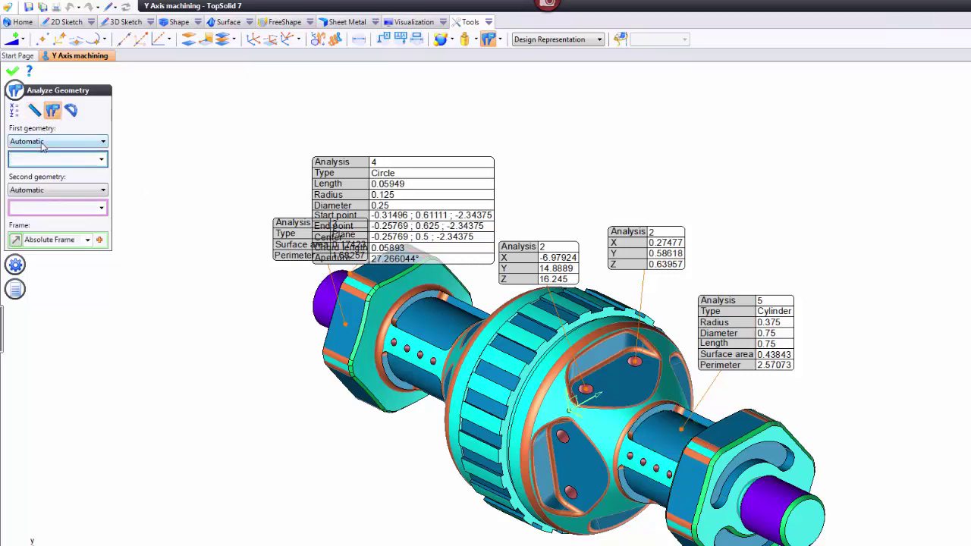
left_click(43, 142)
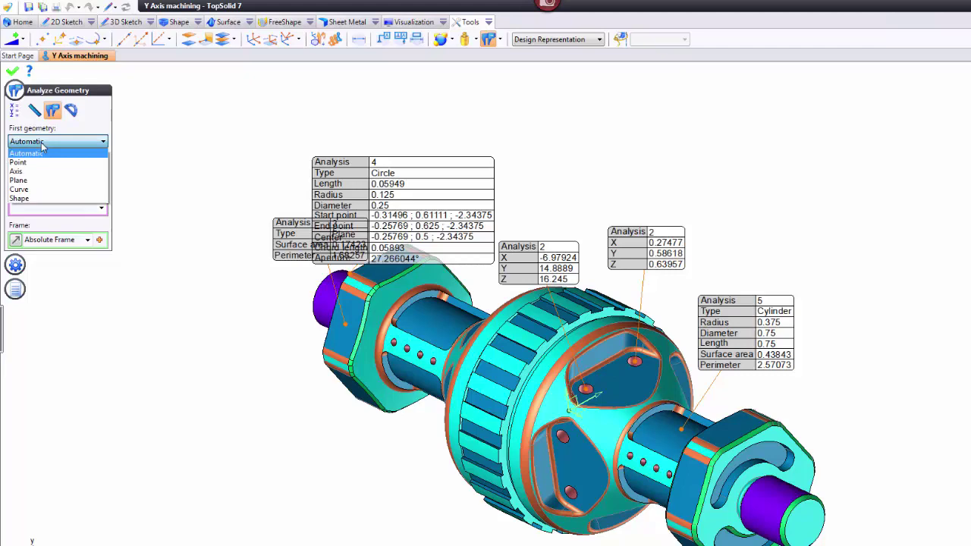
left_click(42, 145)
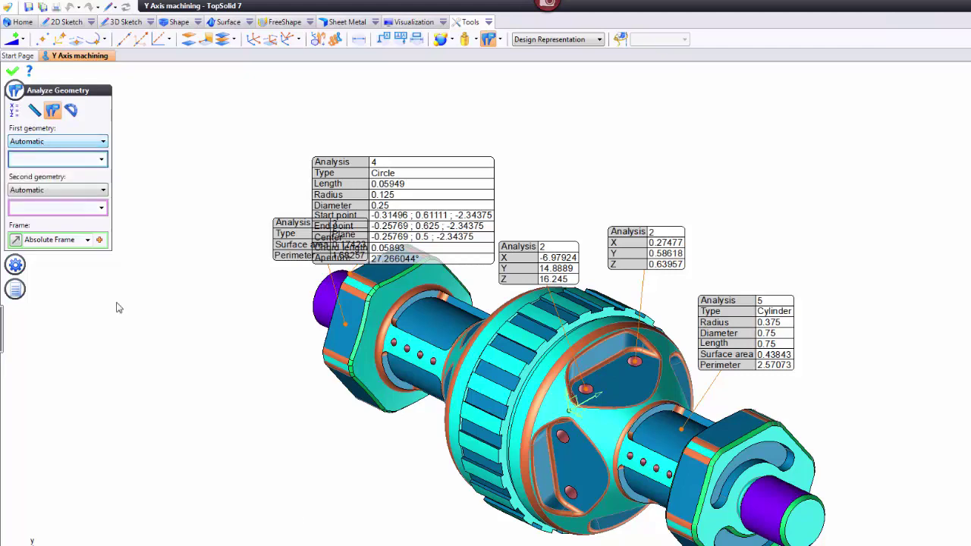
scroll(400, 421, "up", 4)
left_click(592, 430)
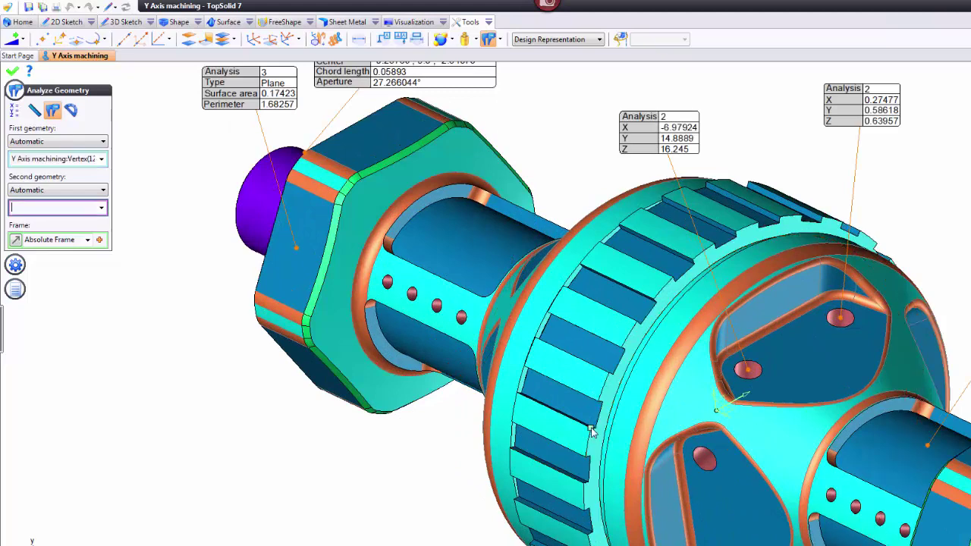
left_click(704, 470)
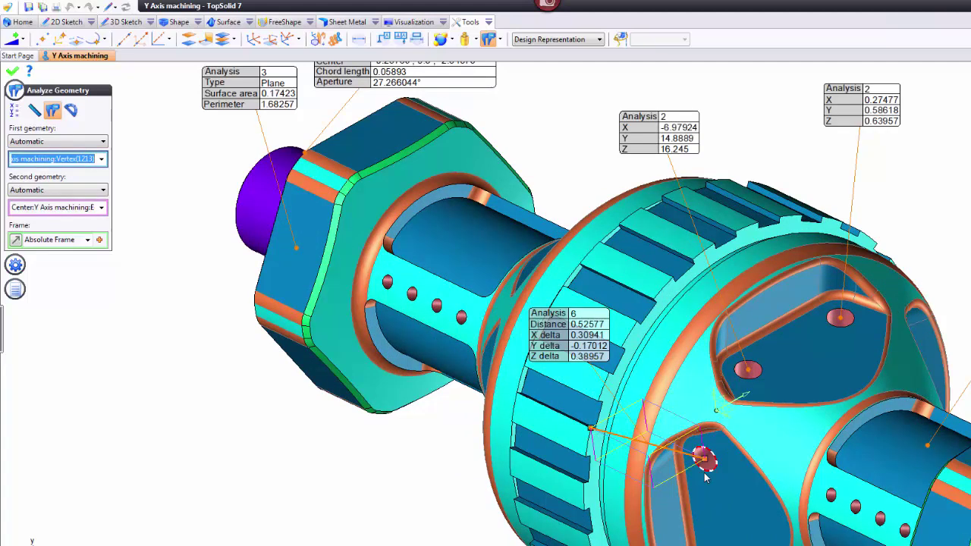
Move the Analysis 6 distance label left and below the hub, then zoom out
left_click_drag(565, 346, 389, 423)
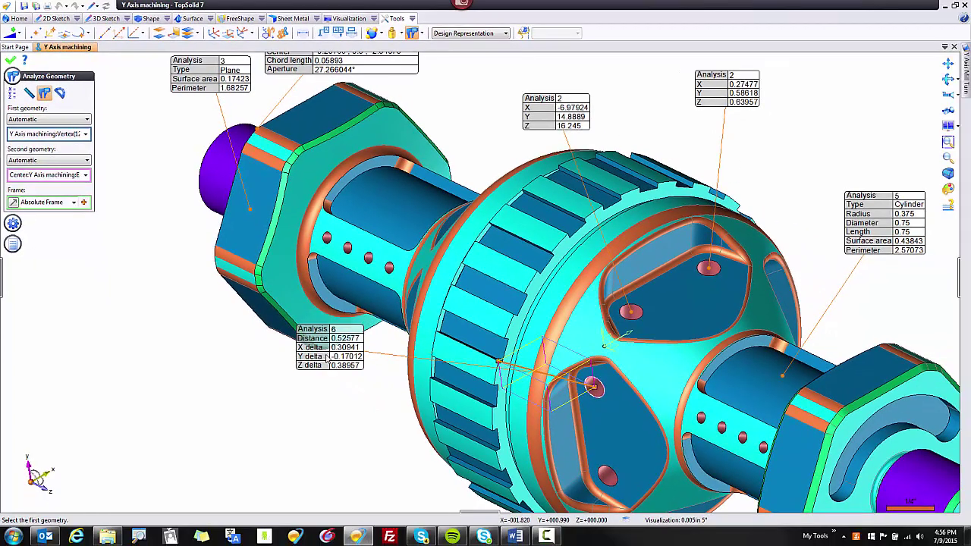
left_click_drag(327, 357, 299, 355)
left_click_drag(308, 390, 299, 414)
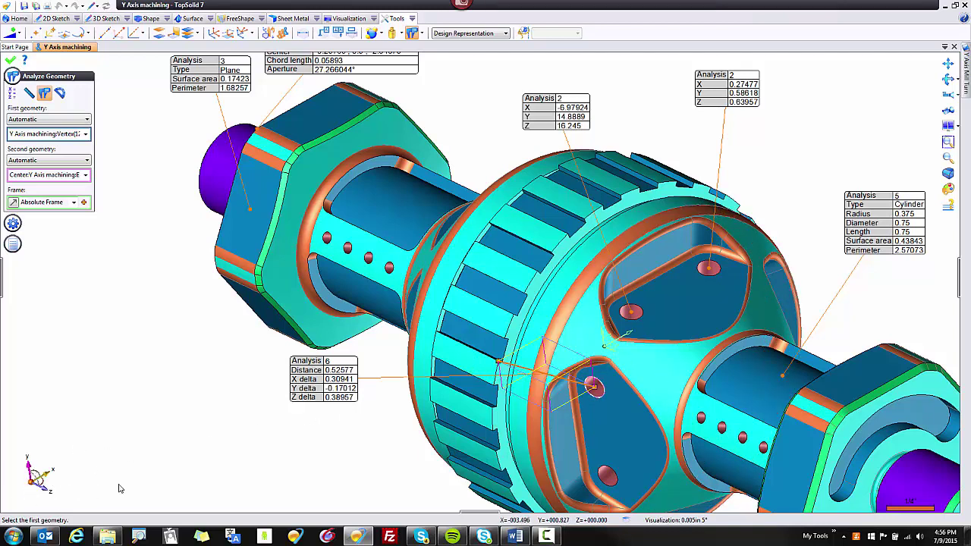
scroll(349, 433, "down", 5)
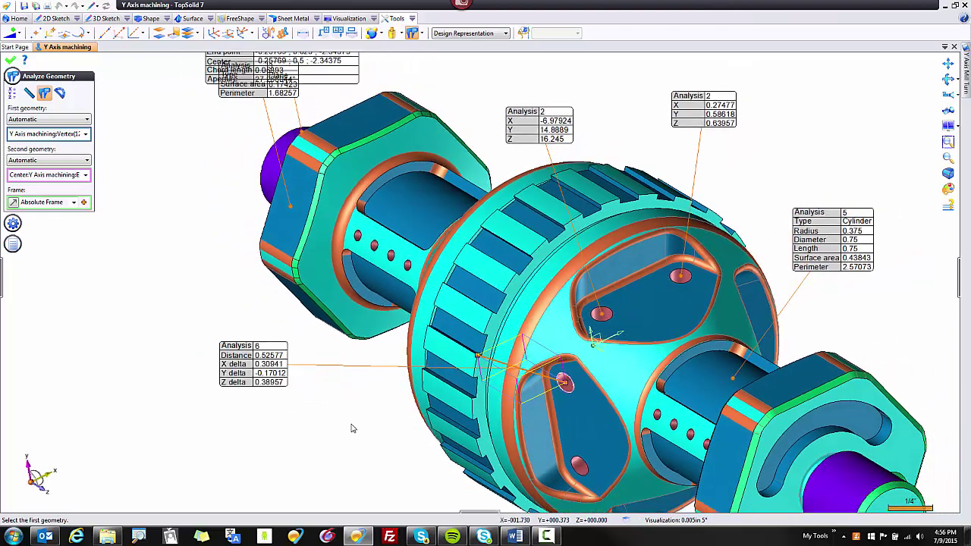
scroll(351, 429, "down", 2)
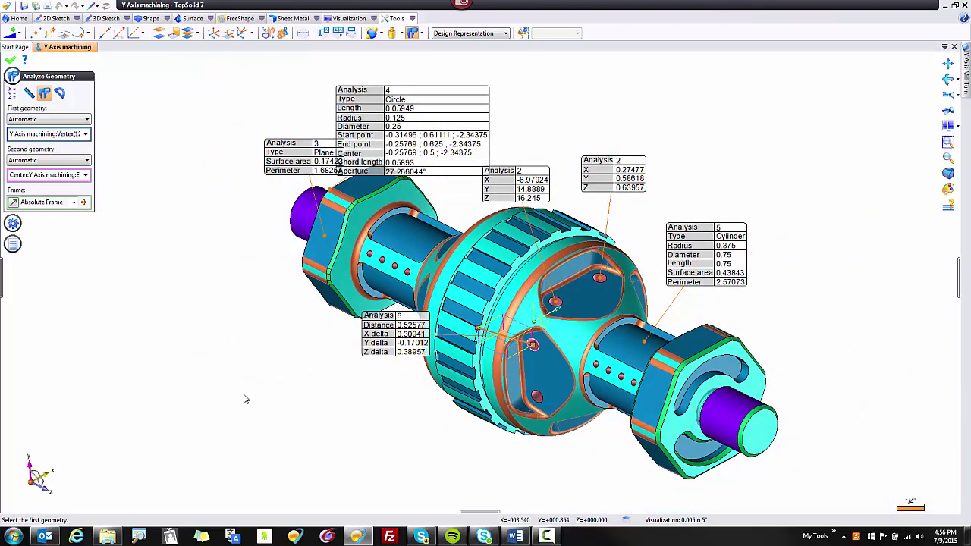
Measure the angle between a hub pocket face and the shaft cylinder: 75°, complementary 15°, supplementary 105°
left_click(60, 93)
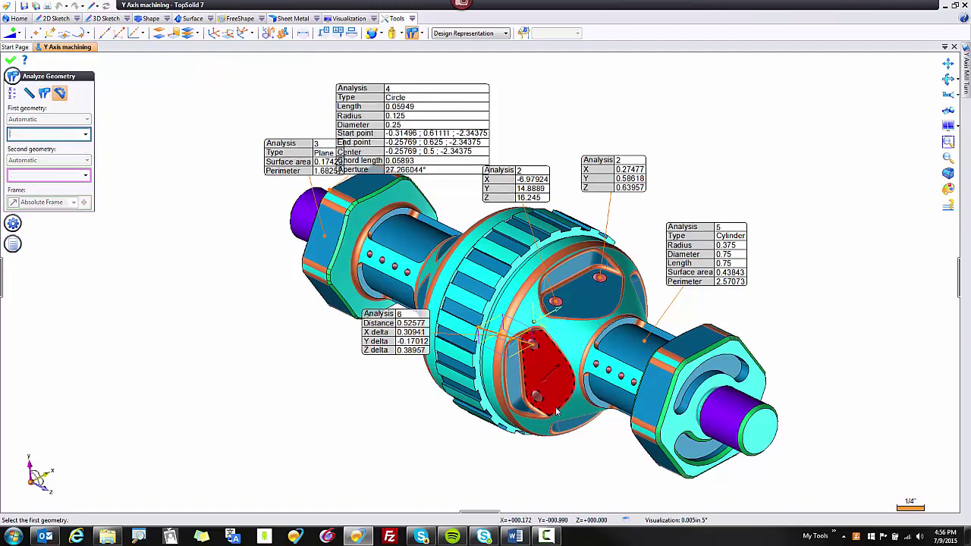
middle_click_drag(534, 315, 622, 455)
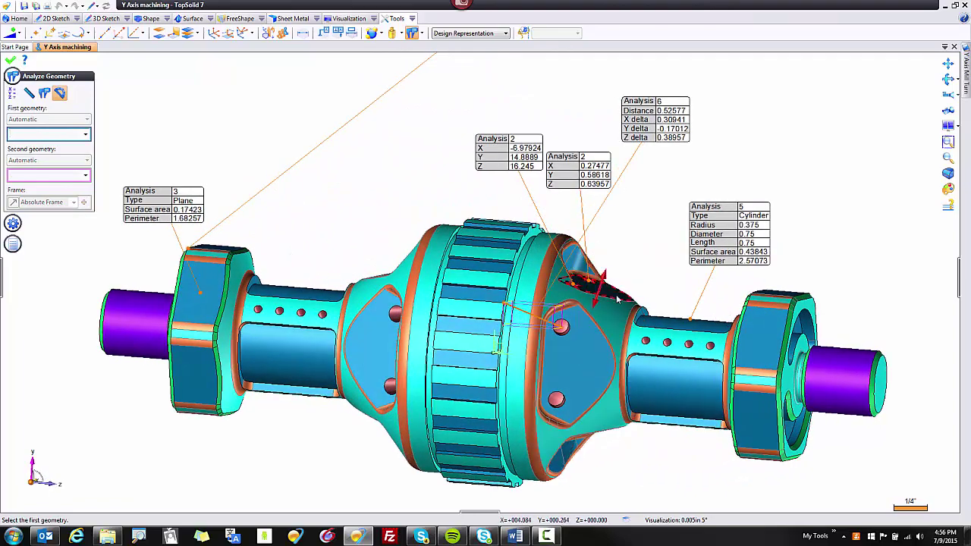
middle_click_drag(606, 297, 569, 307)
left_click(569, 307)
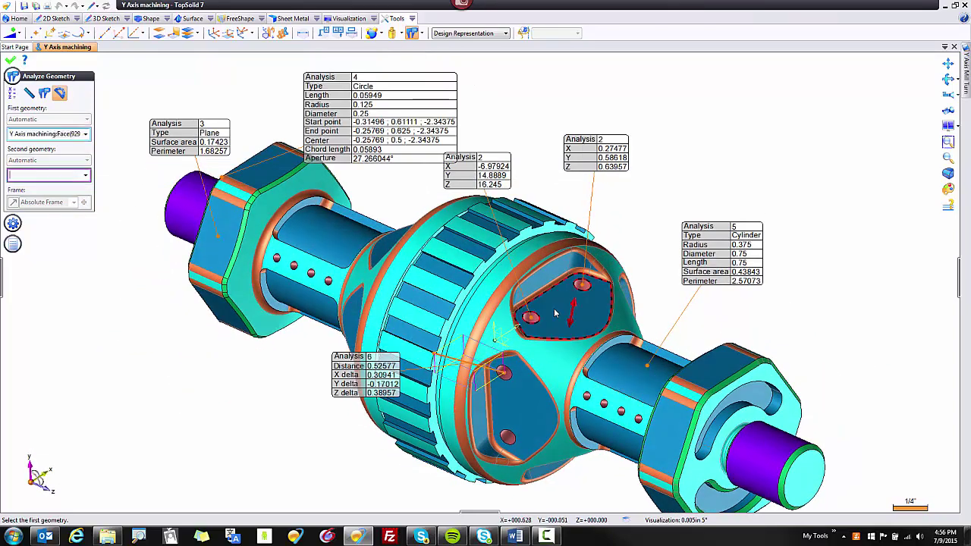
left_click(625, 380)
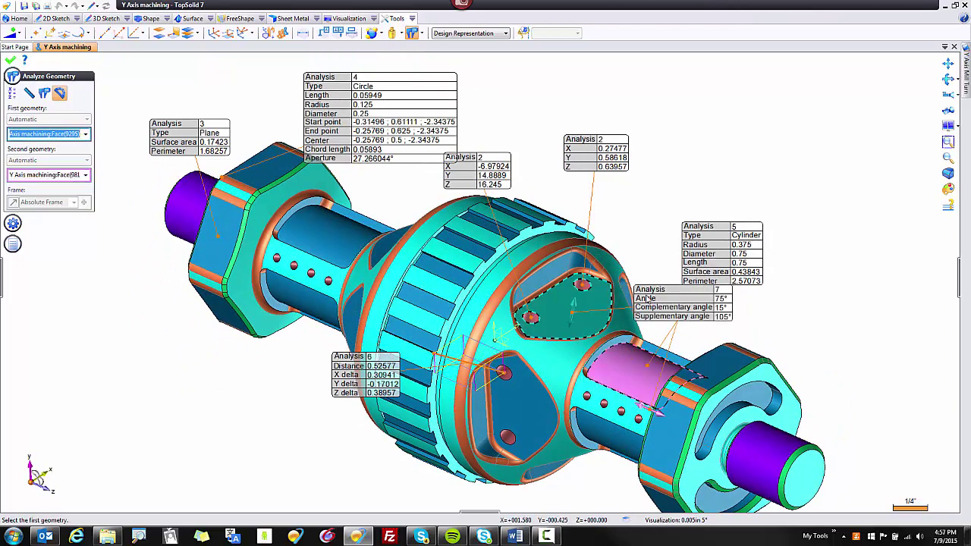